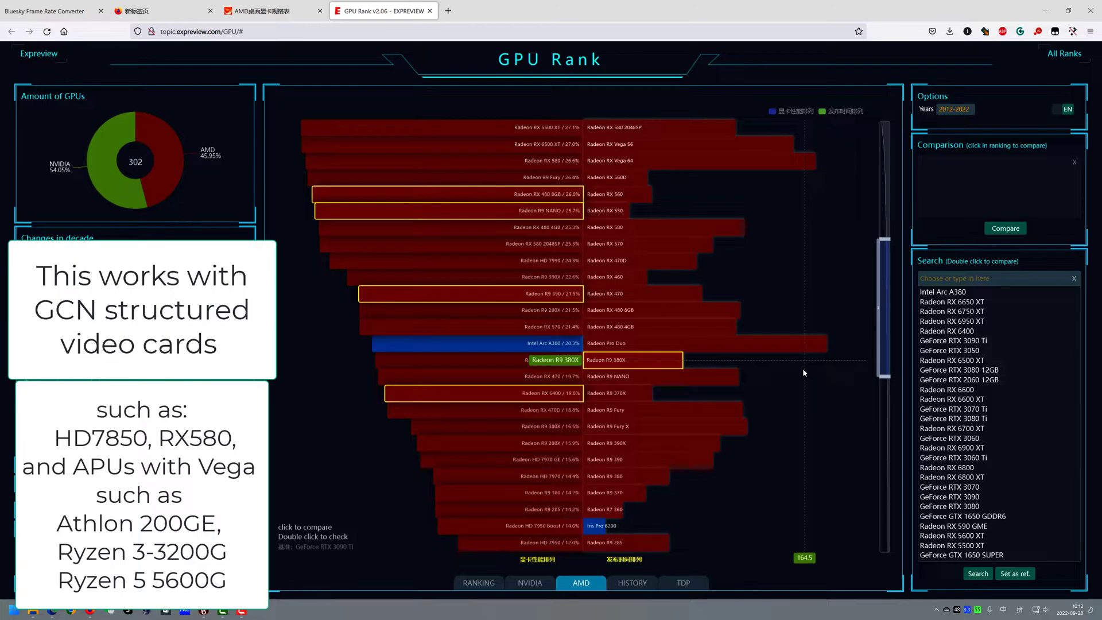
Step: Examine the AMD desktop graphics card specification tables from Radeon HD 7000 to RX 6000, plus the Bluesky Frame Rate Converter web page
key(ctrl+shift+Tab)
scroll(528, 409, down, 20)
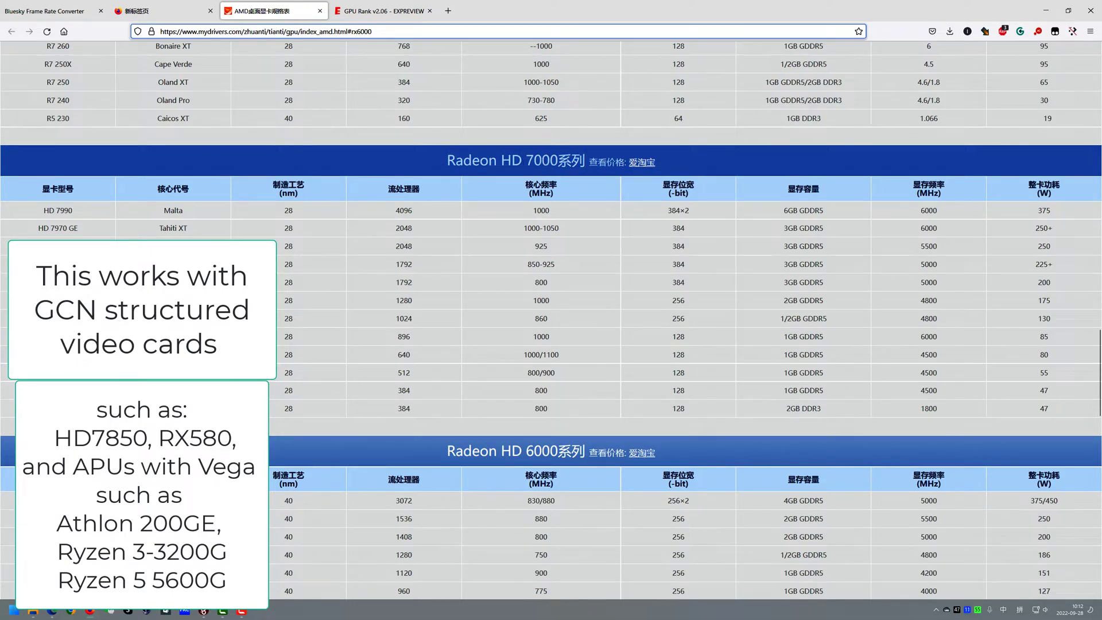
drag(618, 118, 611, 246)
scroll(609, 250, up, 8)
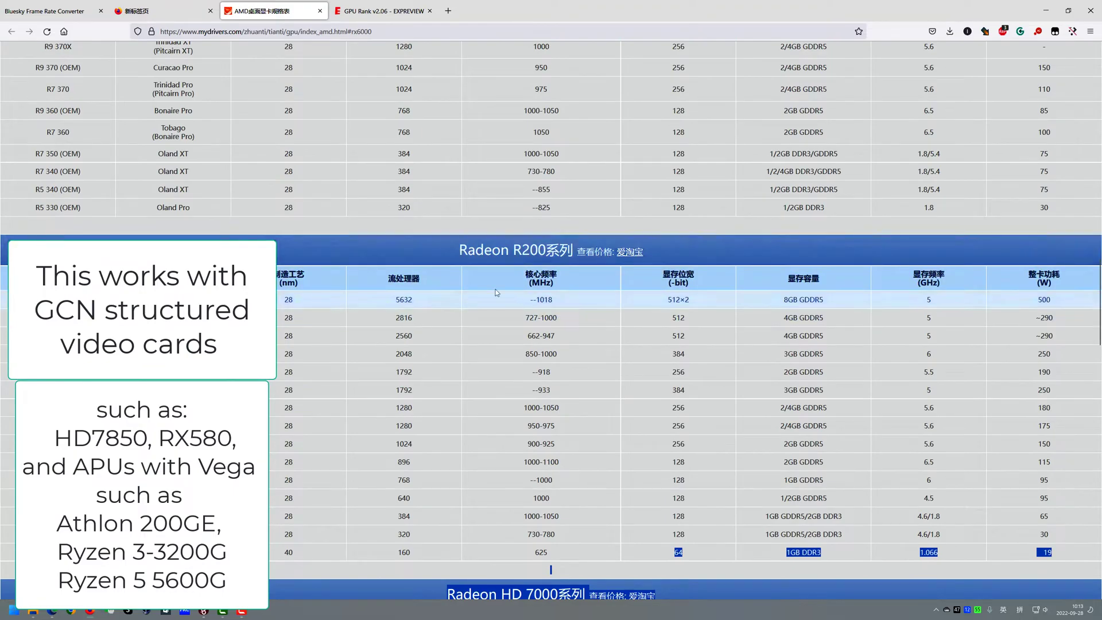
scroll(549, 255, up, 9)
scroll(584, 287, up, 5)
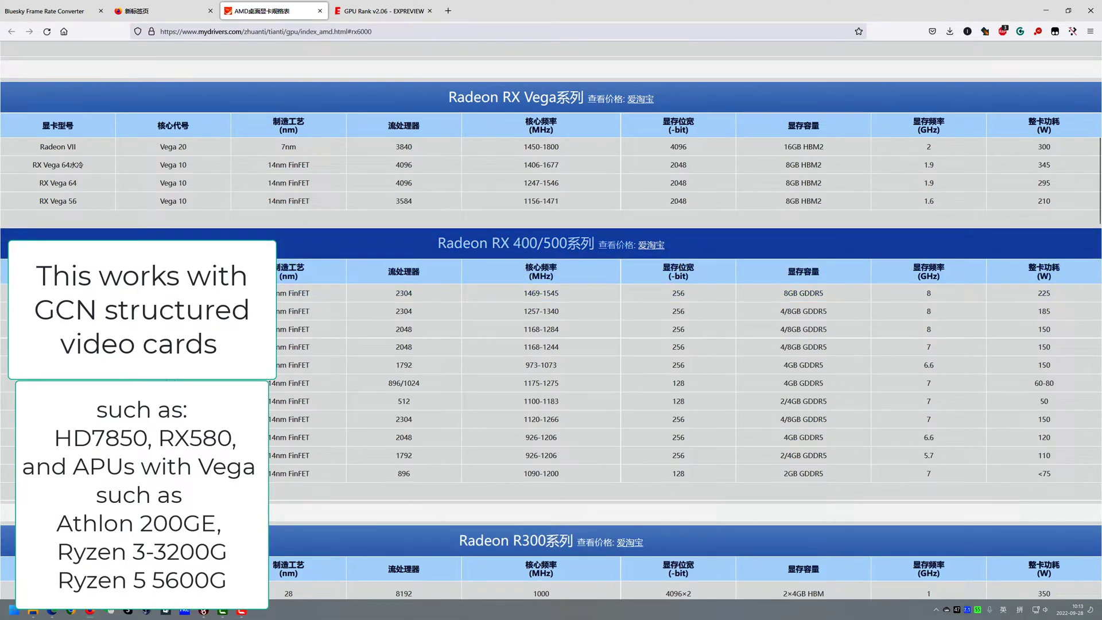
scroll(524, 159, up, 2)
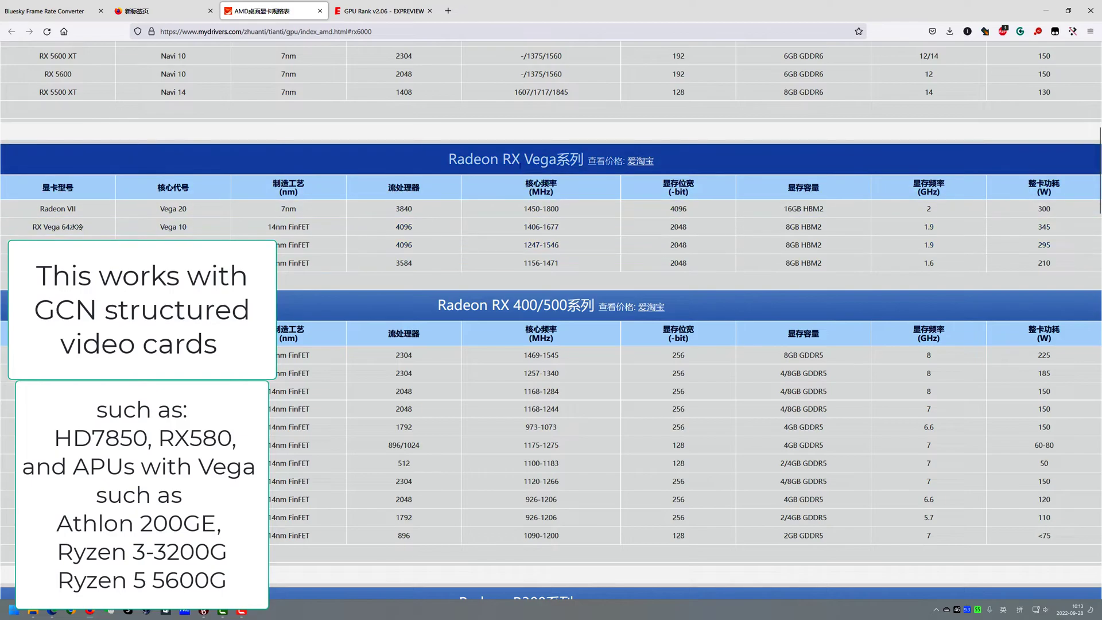
scroll(622, 263, up, 7)
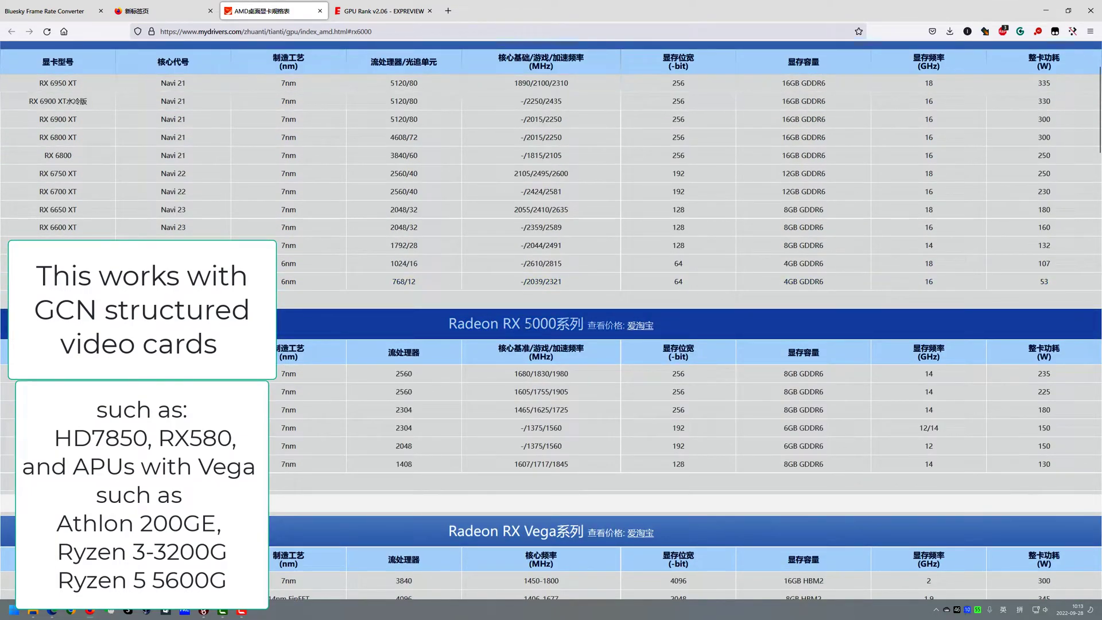
scroll(604, 226, up, 2)
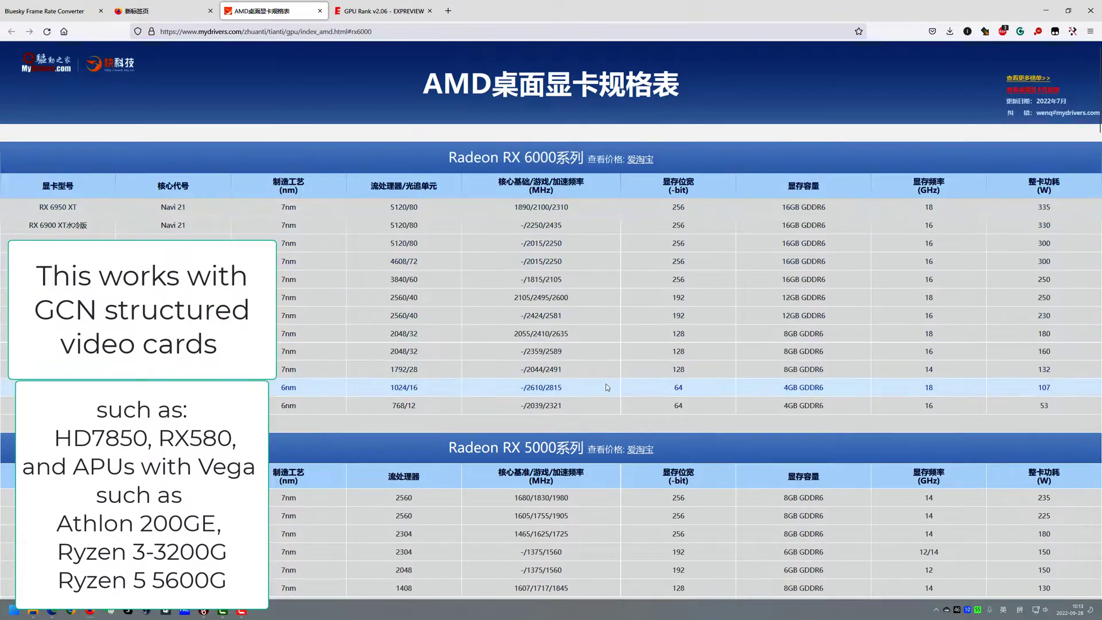
scroll(606, 401, down, 7)
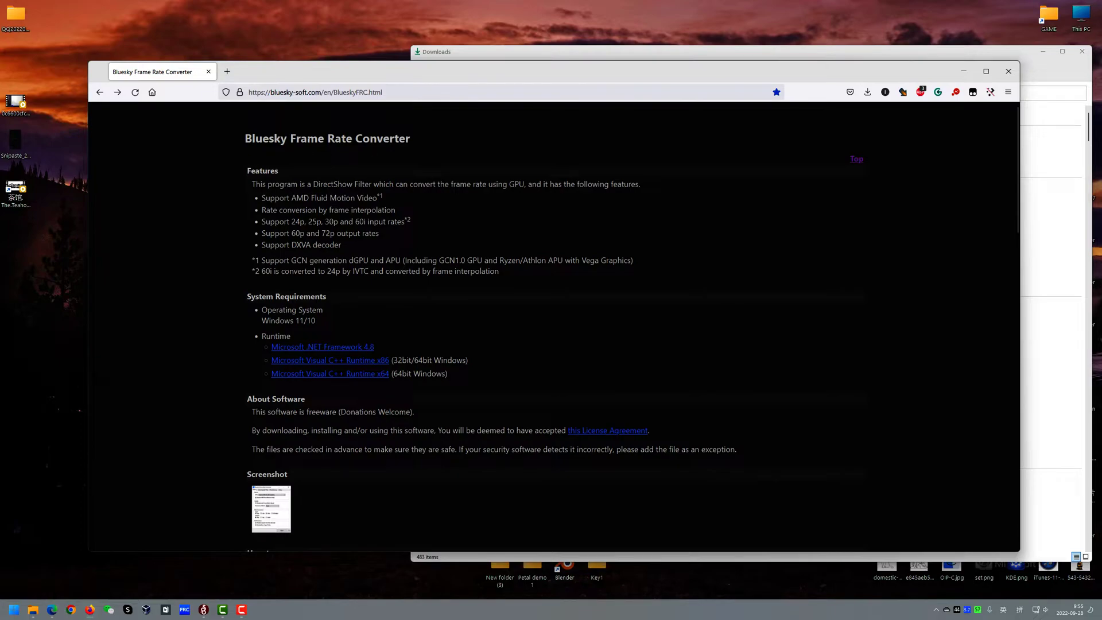
scroll(474, 251, down, 20)
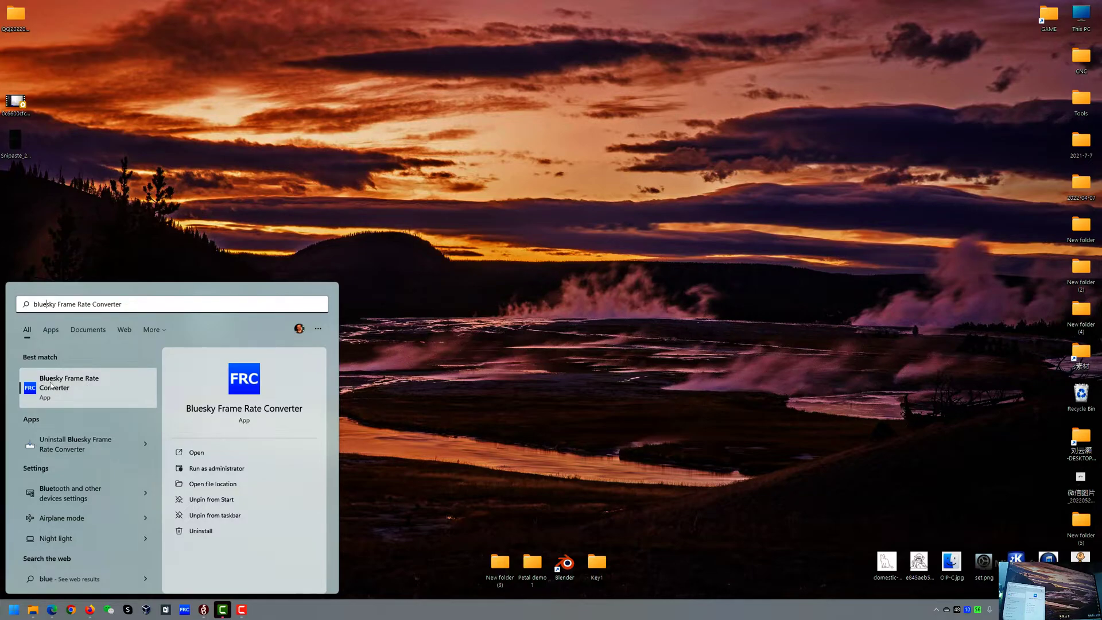
Step: Launch Bluesky Frame Rate Converter, choose AMD Radeon(TM) Graphics as the GPU and enable AMD Fluid Motion Video
click(94, 388)
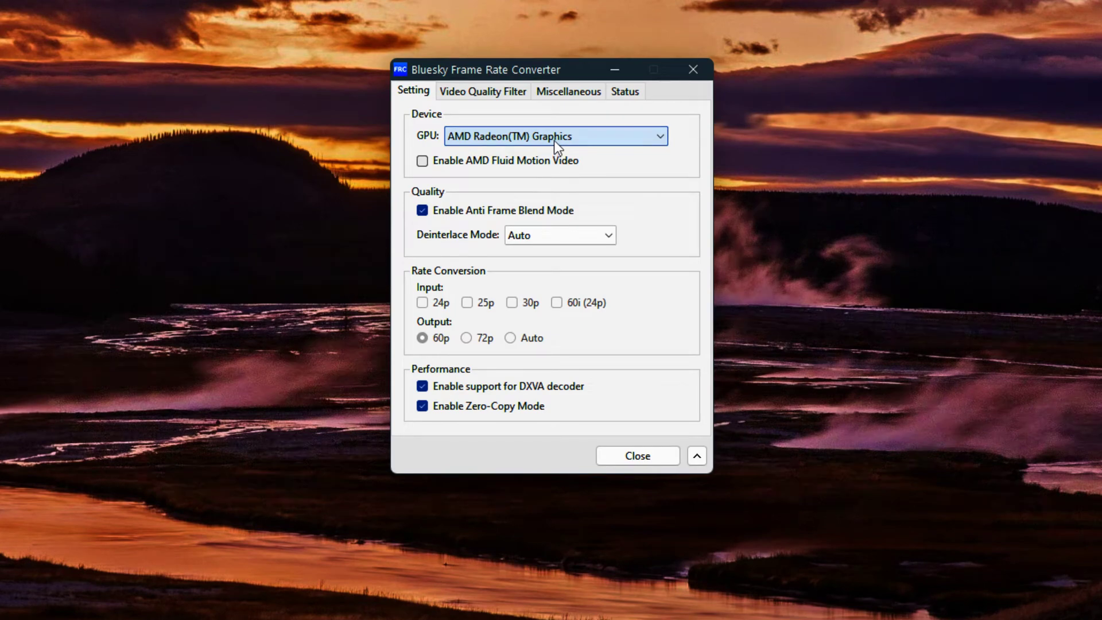
click(555, 143)
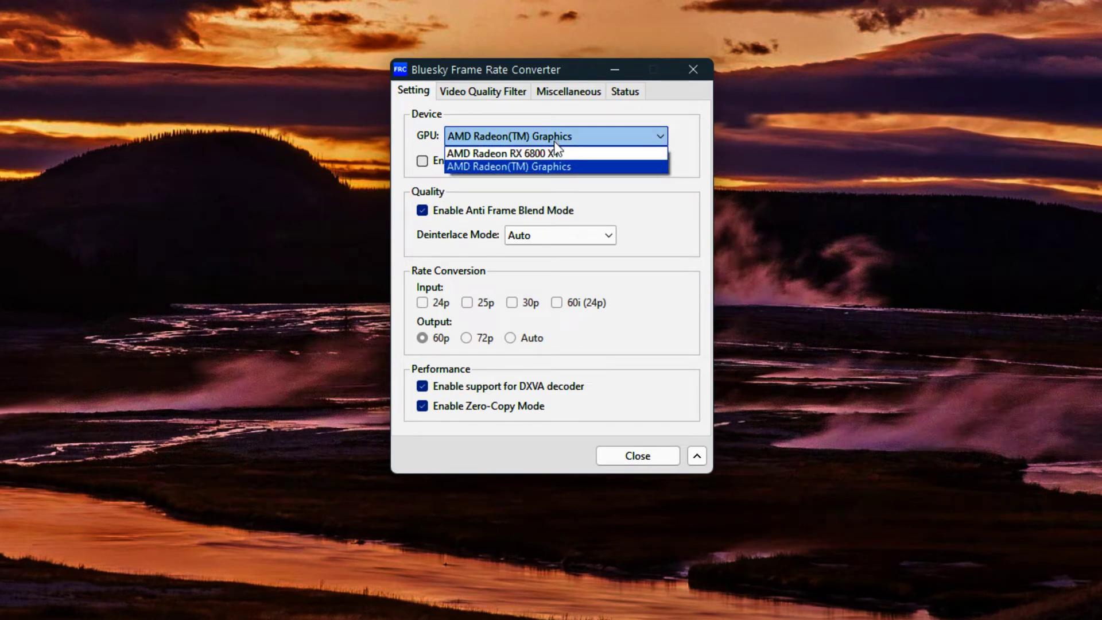
click(538, 168)
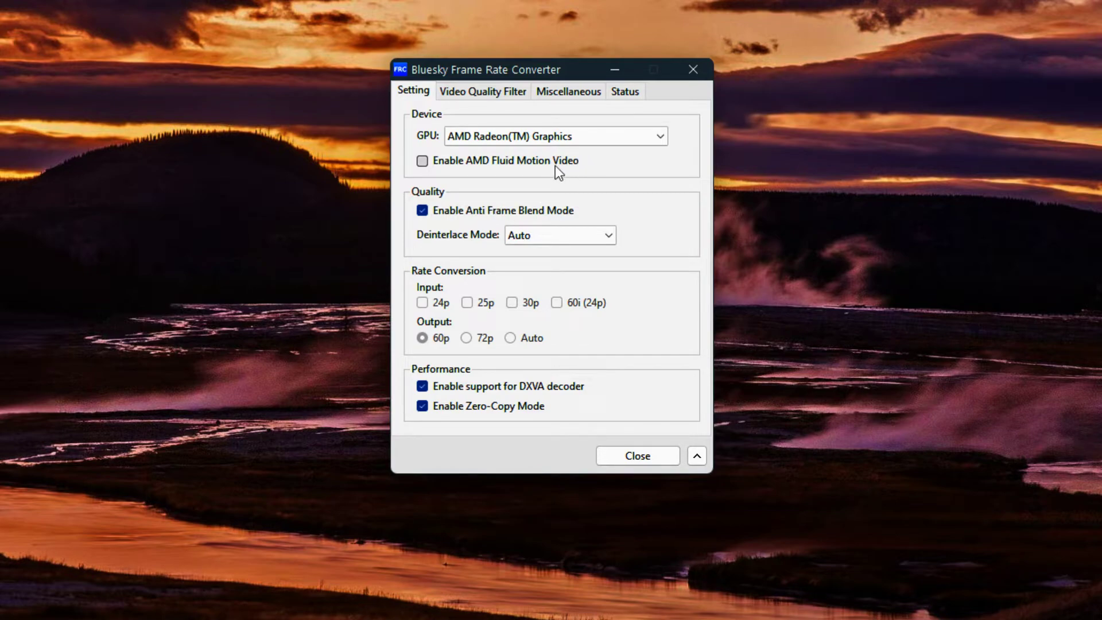
click(490, 160)
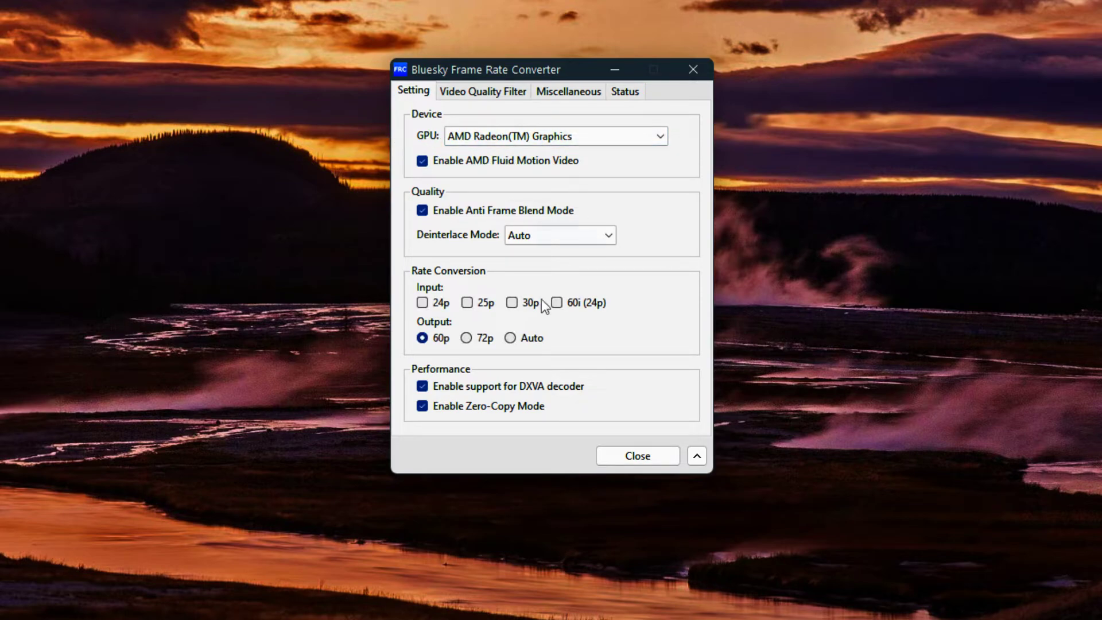
Step: Enable rate conversion for 24p, 25p, 30p and 60i (24p) input, set the output to Auto and close the settings
click(433, 304)
click(574, 304)
click(529, 339)
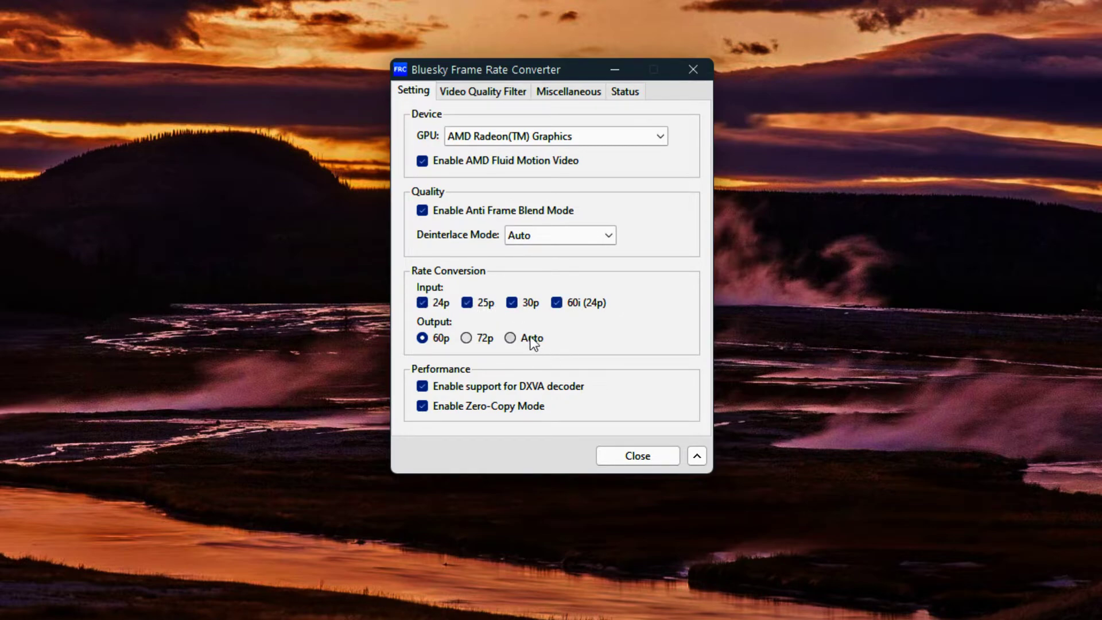
click(614, 455)
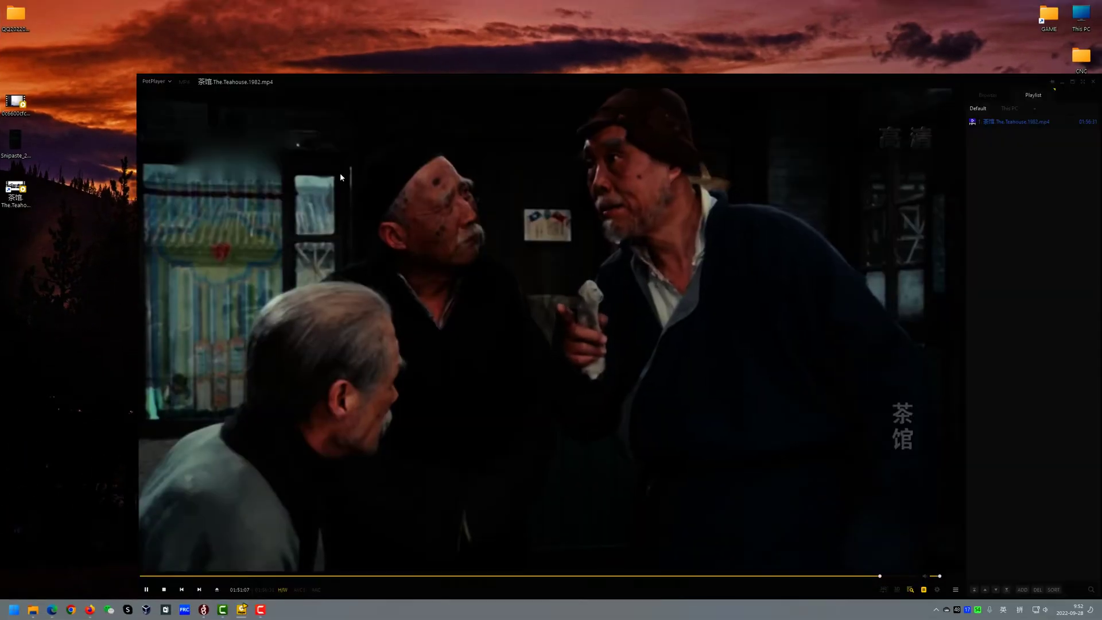
Step: In PotPlayer's preferences, add the registered Bluesky Frame Rate Converter filter to the overall filter priority list
right_click(396, 149)
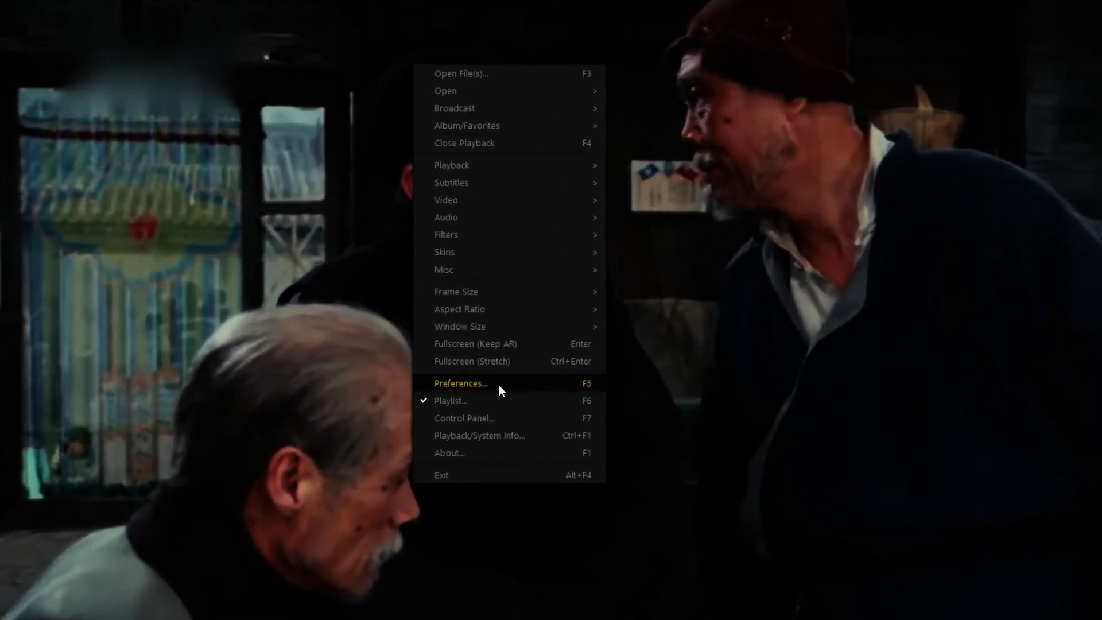
click(480, 371)
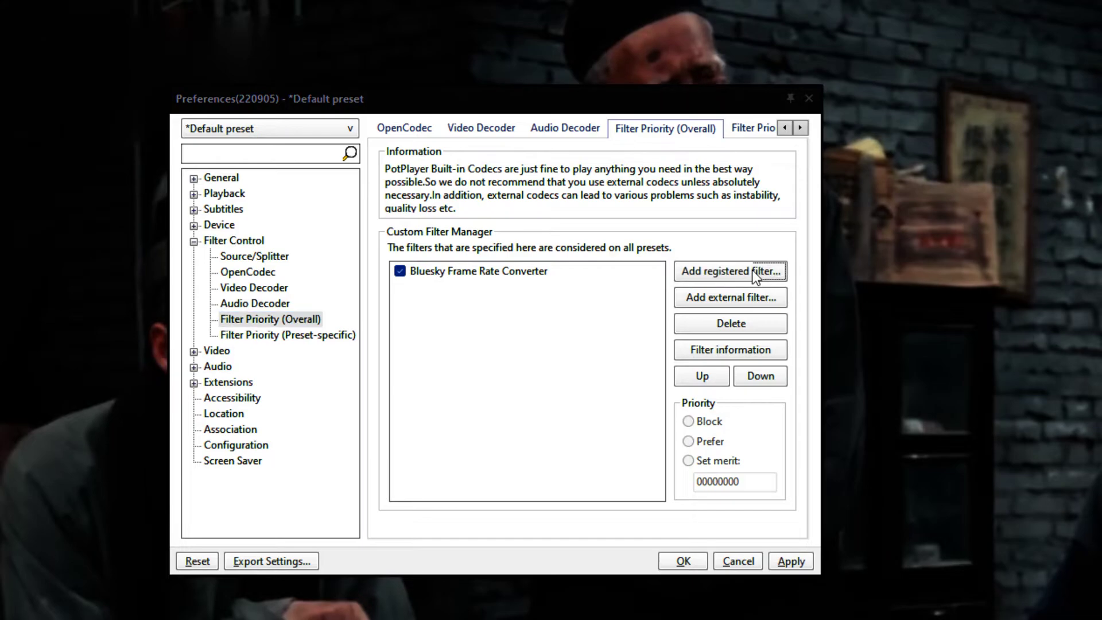
click(752, 272)
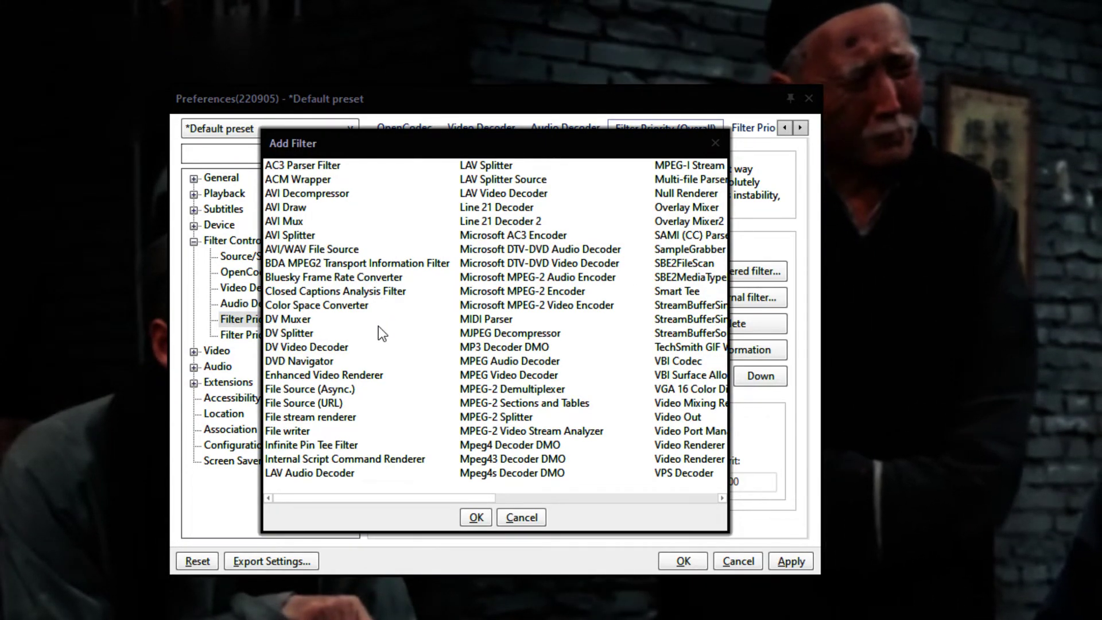
click(300, 278)
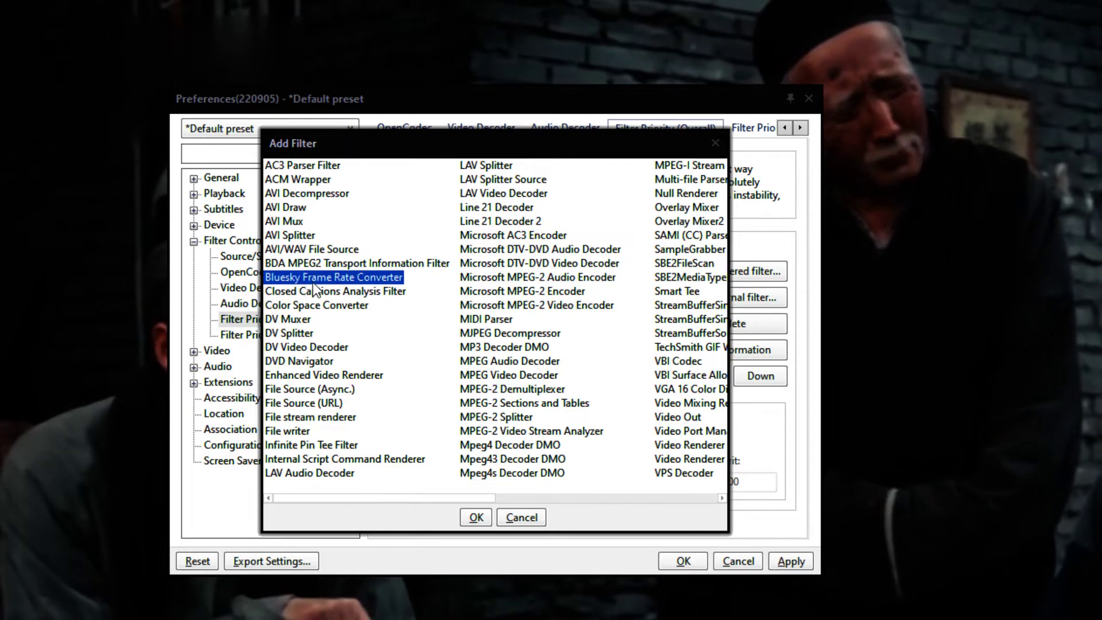
click(475, 517)
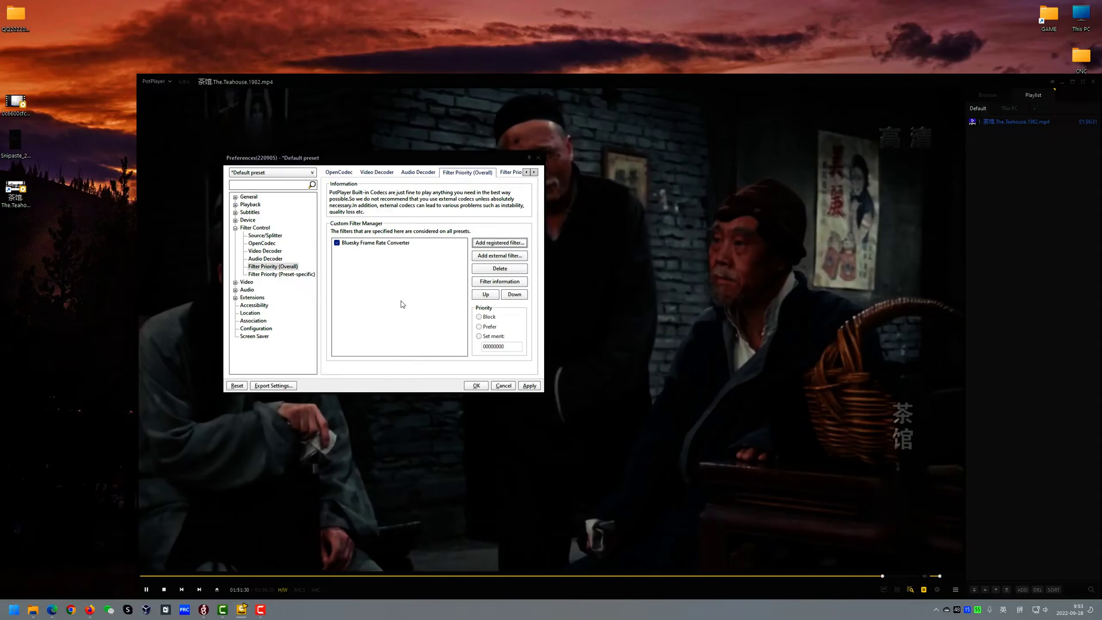
Step: Set the Bluesky Frame Rate Converter filter's priority to Prefer, accept the preferences and close the player
click(368, 243)
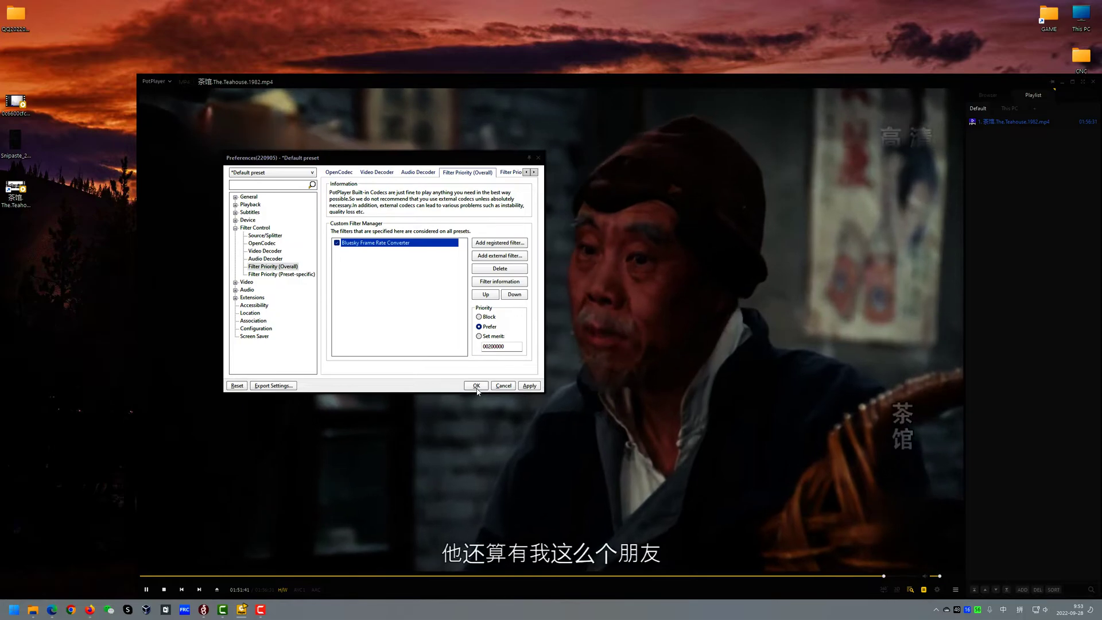
click(476, 386)
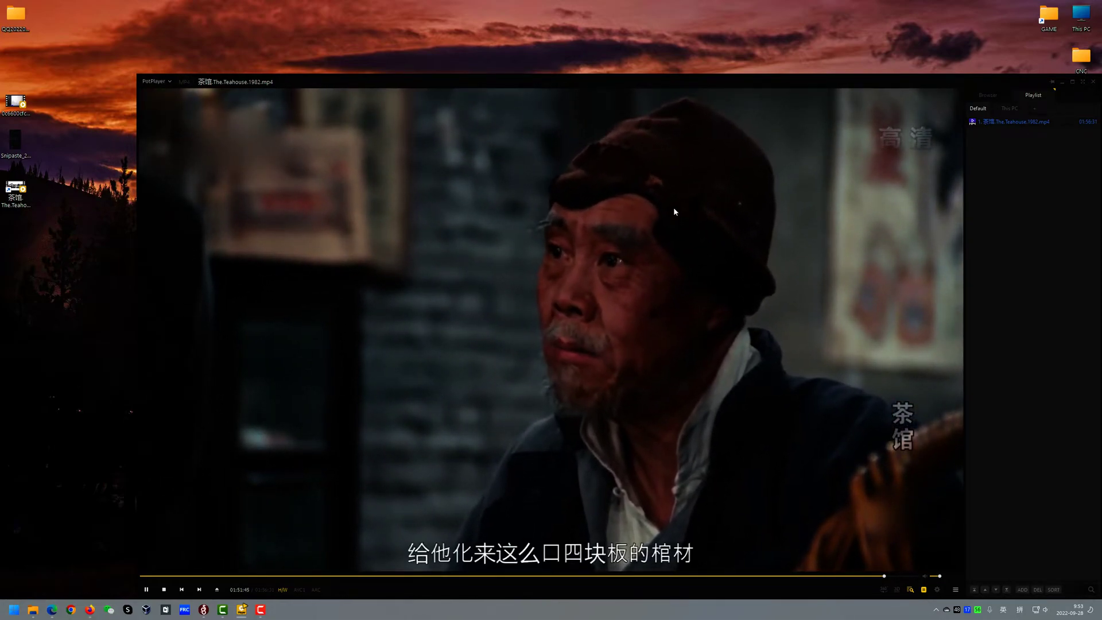
click(1095, 85)
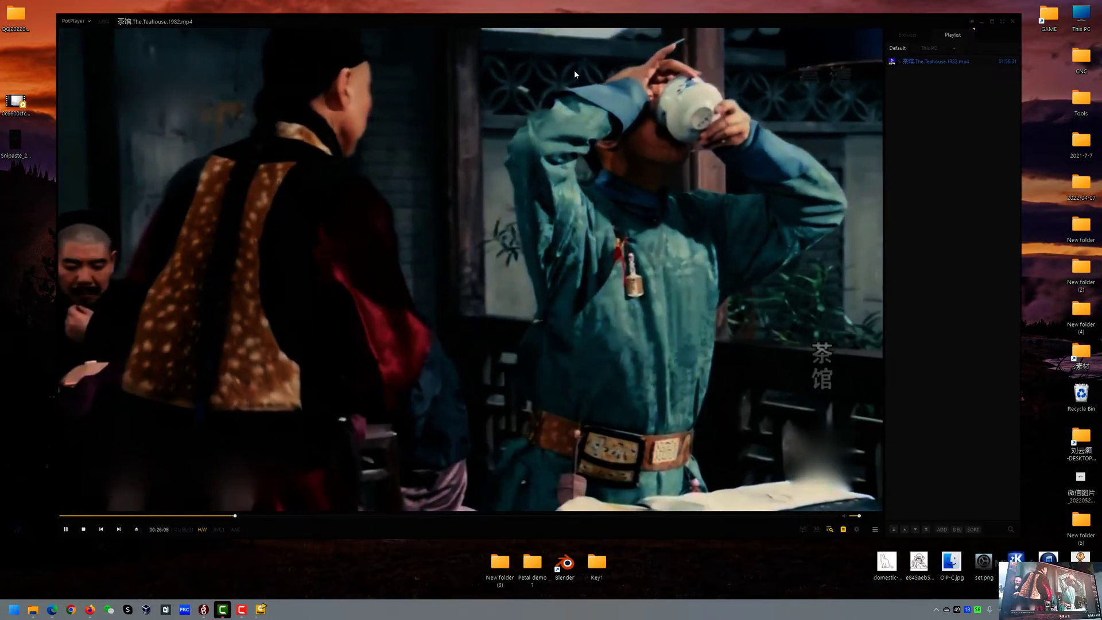
Step: Open the playback and system information for the playing Teahouse video and move its window aside to check the frame rate
right_click(574, 70)
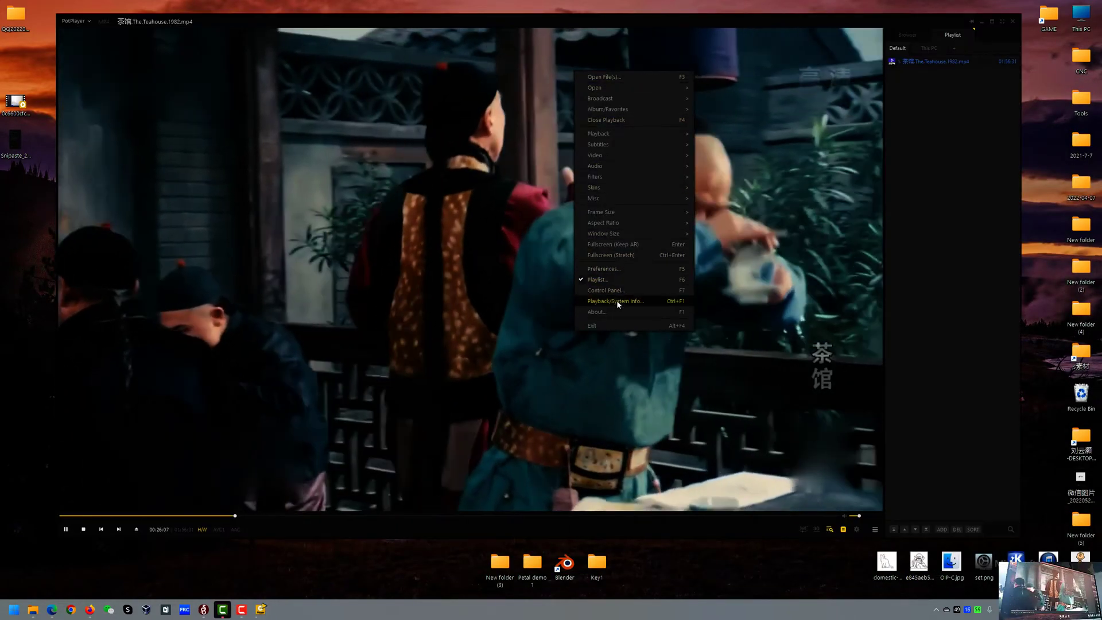
click(616, 302)
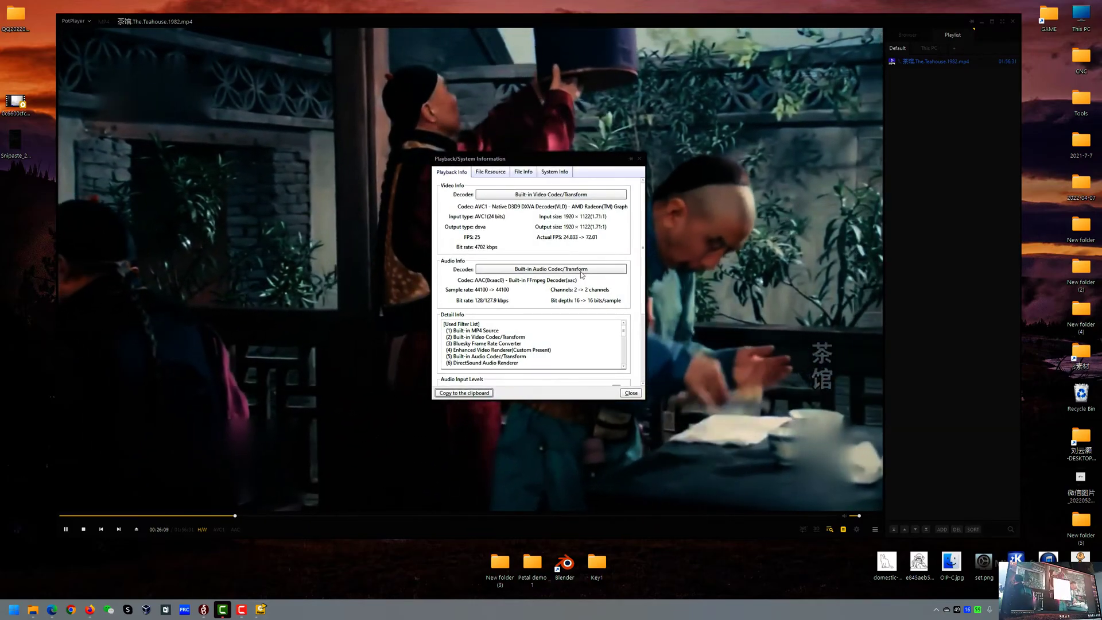
drag(576, 164, 462, 181)
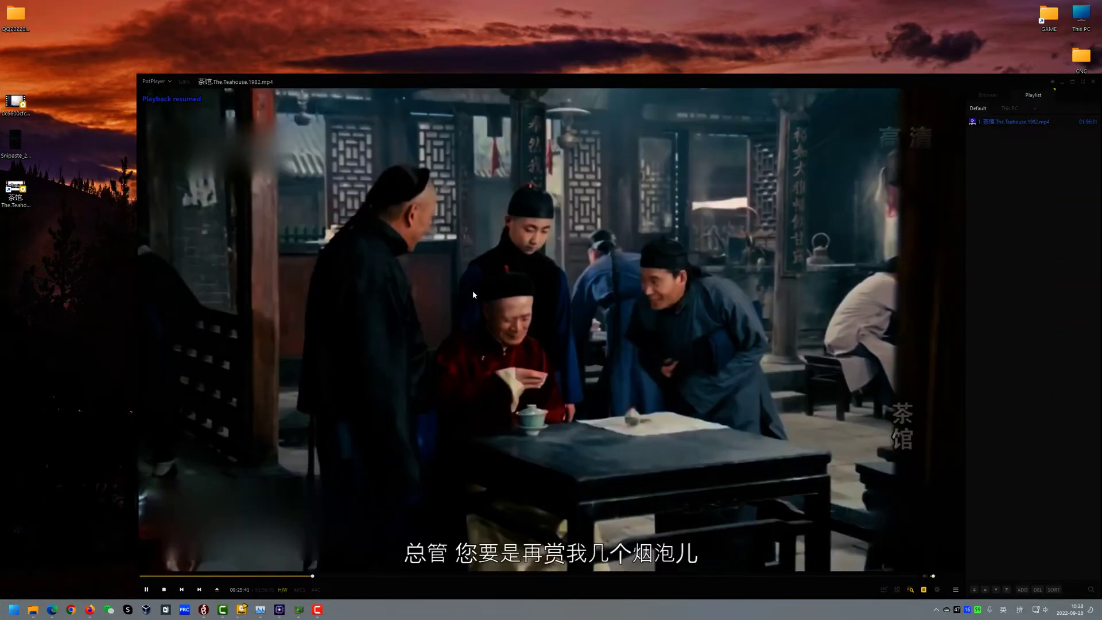
Step: Reopen the playback information on the resumed video and arrange the CPU-Z and GPU-Z windows side by side next to it
right_click(502, 205)
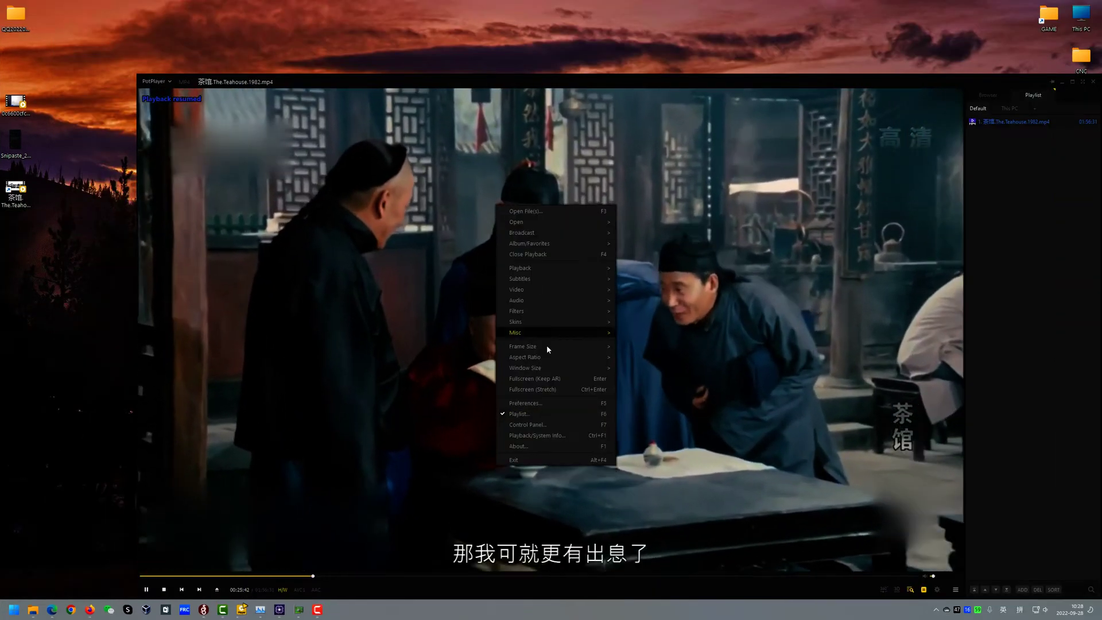
click(545, 438)
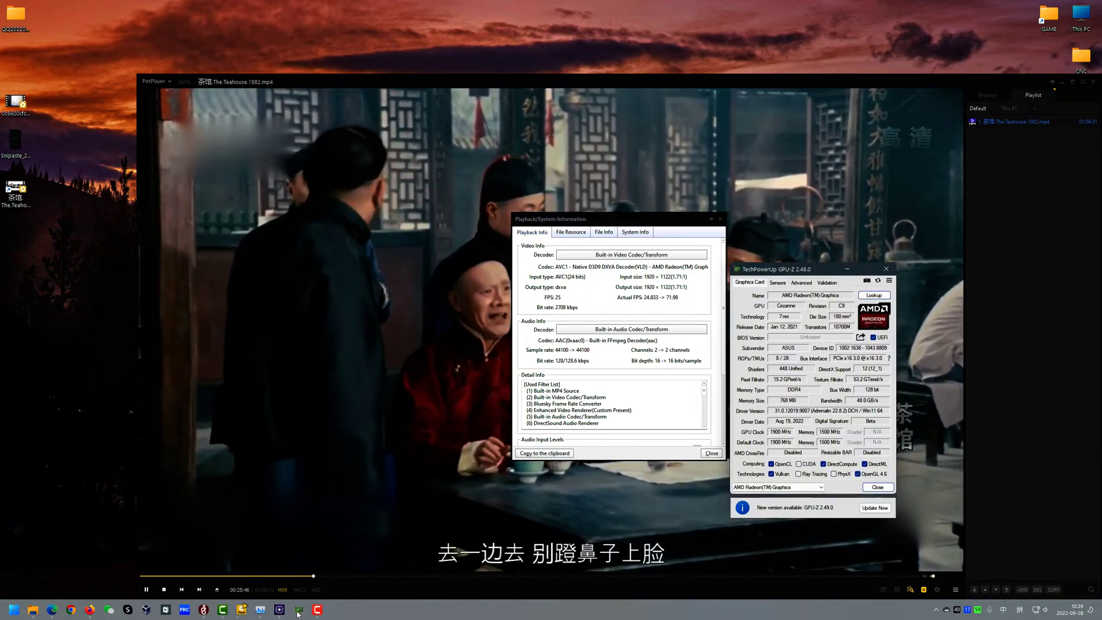
drag(799, 268, 341, 231)
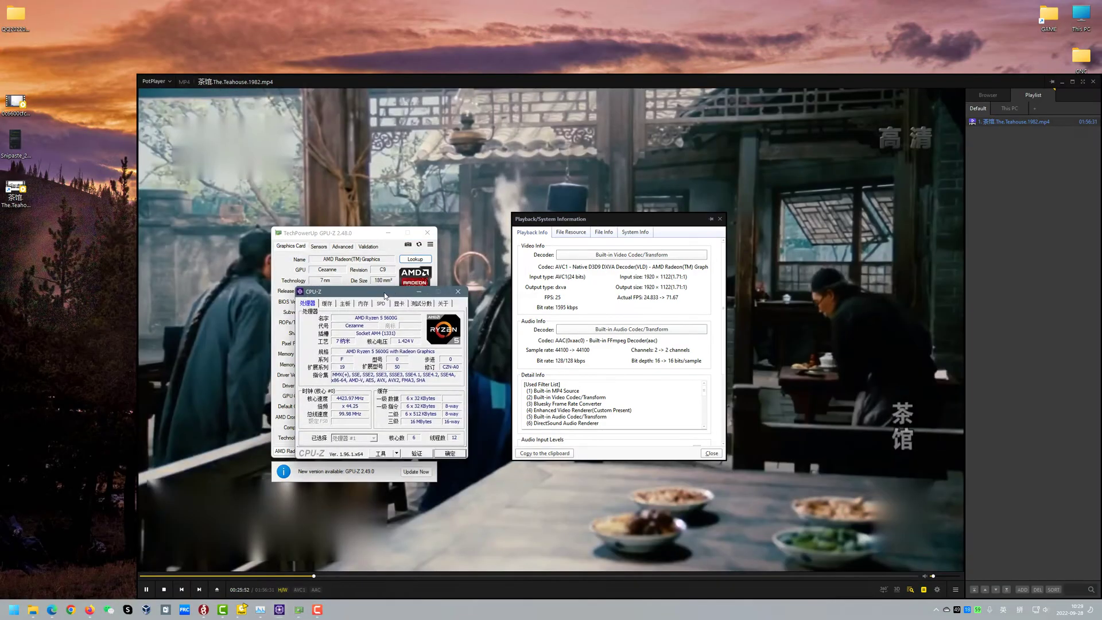
drag(373, 299, 205, 234)
drag(335, 234, 384, 234)
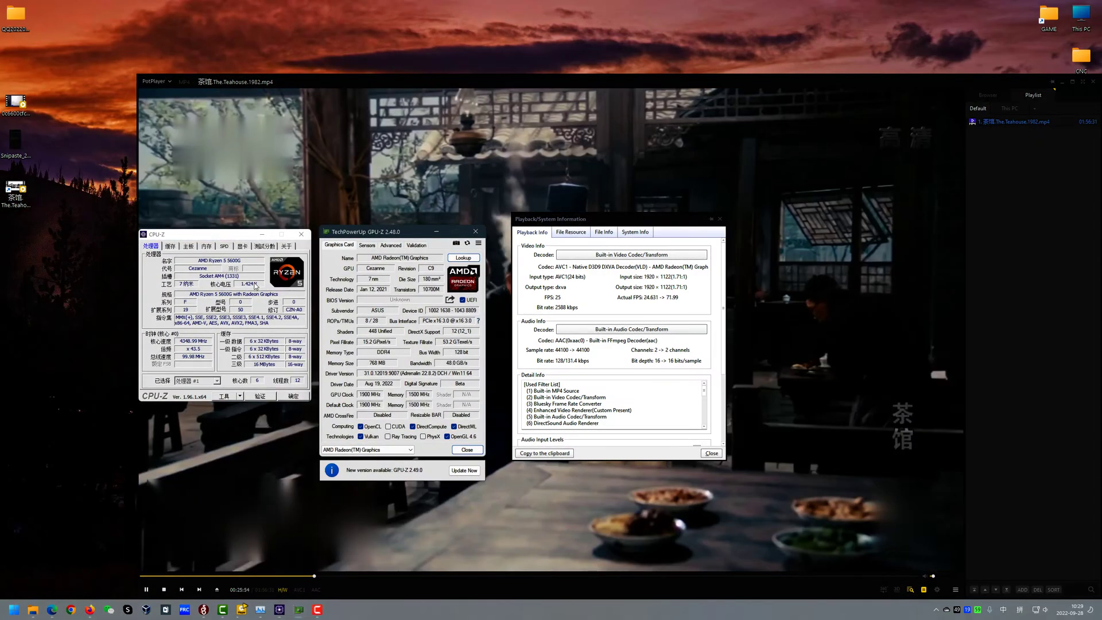